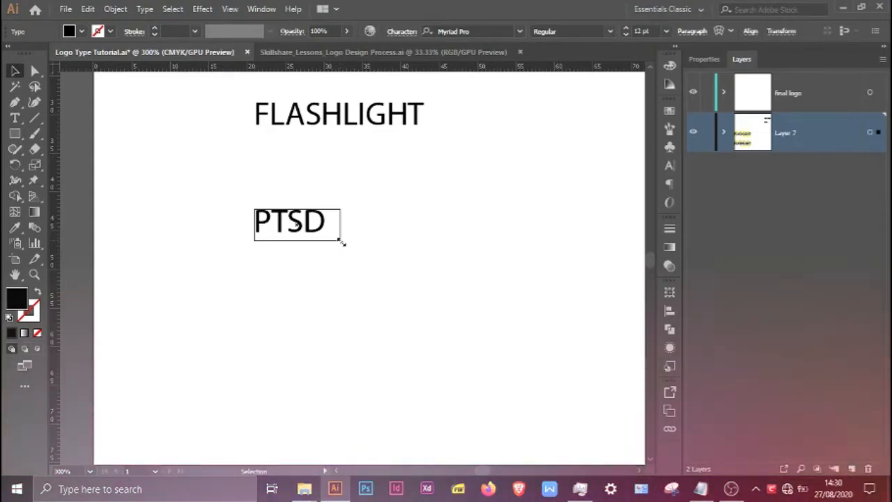
Step: Set both text objects, FLASHLIGHT and PTSD, in the Dolce Vita Heavy Bold font with the A Few Extra Pounds style
key(ctrl+minus)
key(ctrl+a)
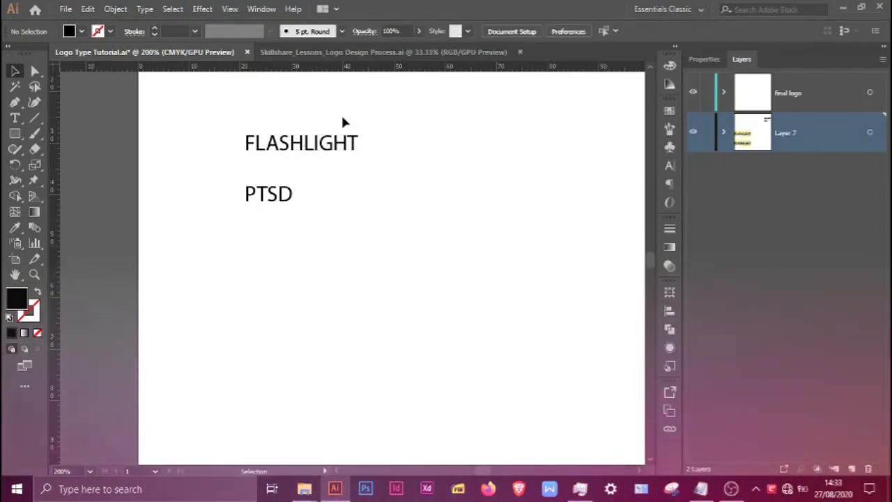
scroll(311, 150, up, 2)
drag(426, 304, 486, 323)
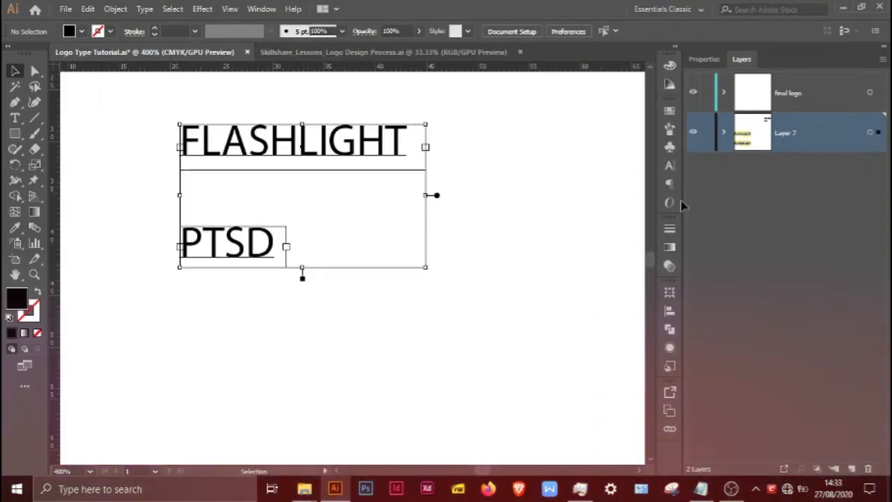
click(669, 167)
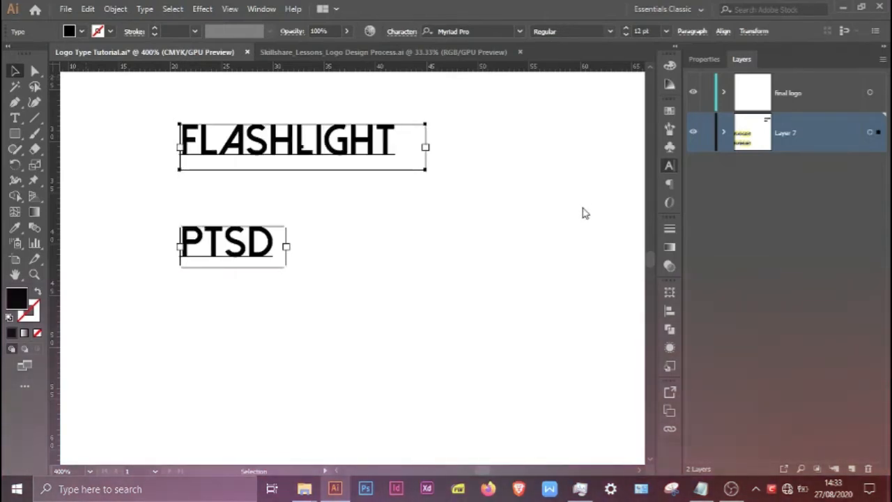
key(ctrl+a)
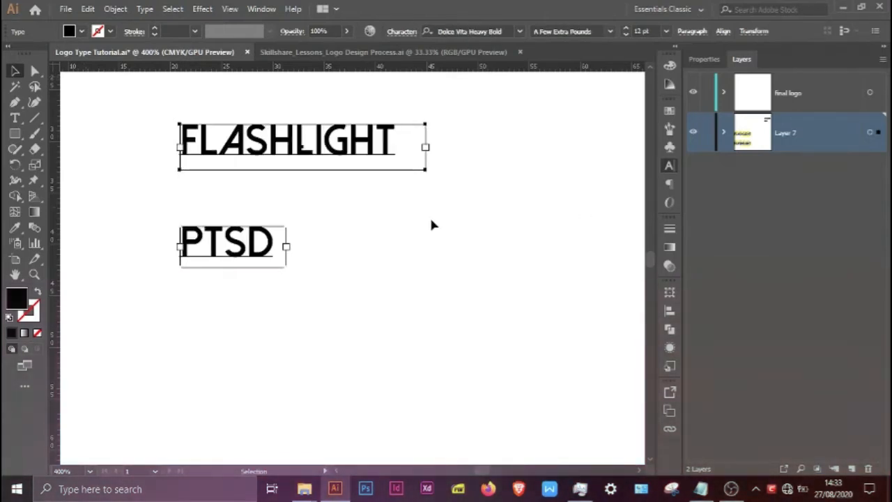
click(523, 254)
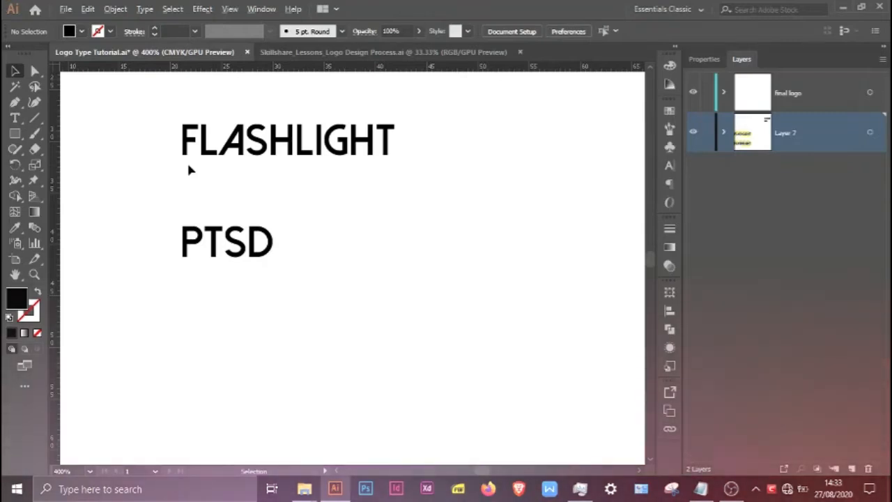
Step: Move the FLASHLIGHT and PTSD text into the artboard's upper-left corner and place a duplicate pair directly below it
key(ctrl+minus)
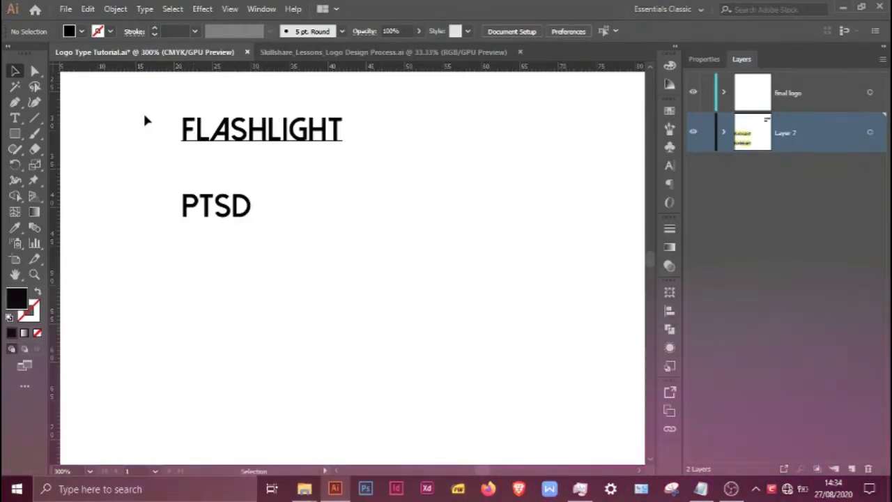
key(ctrl+minus)
key(ctrl+minus)
key(ctrl+minus)
key(ctrl+a)
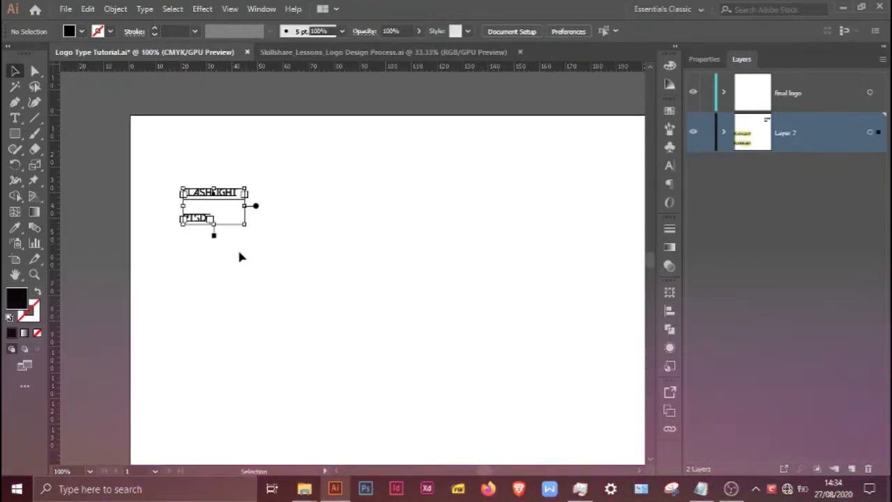
drag(202, 221, 167, 257)
scroll(147, 256, up, 3)
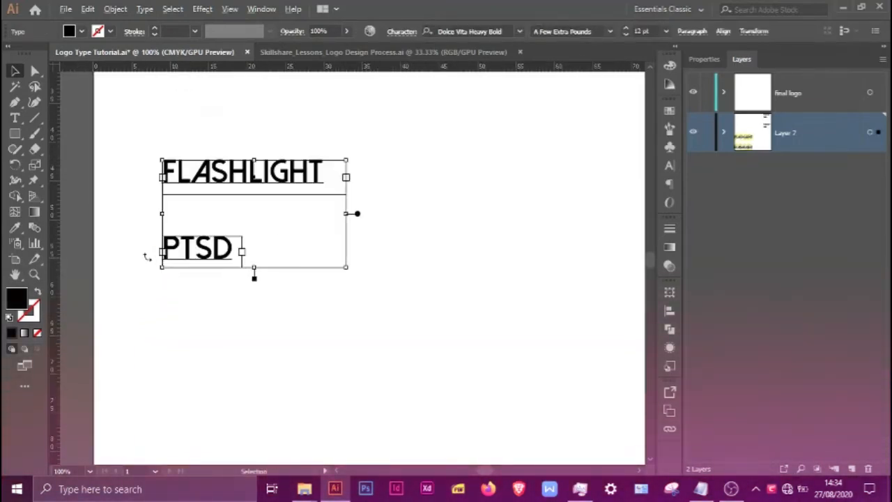
scroll(147, 257, up, 1)
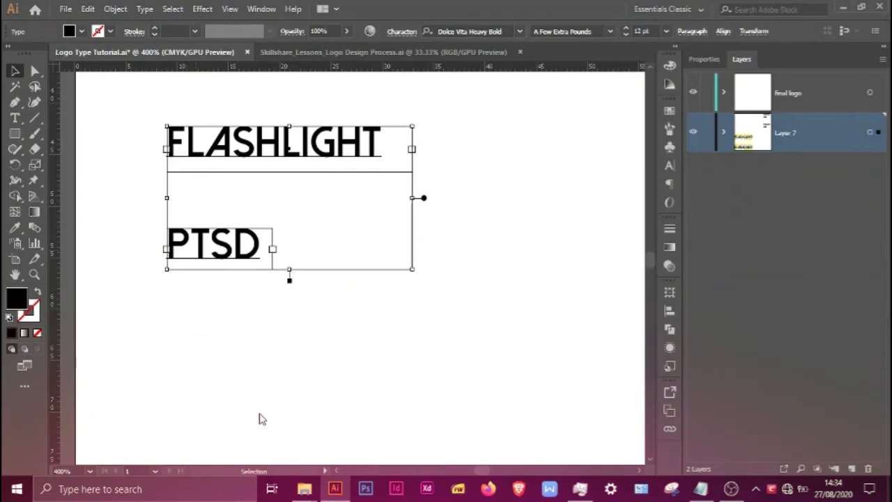
Step: Convert the duplicated FLASHLIGHT and PTSD text to outlines
key(ctrl+g)
key(ctrl+h)
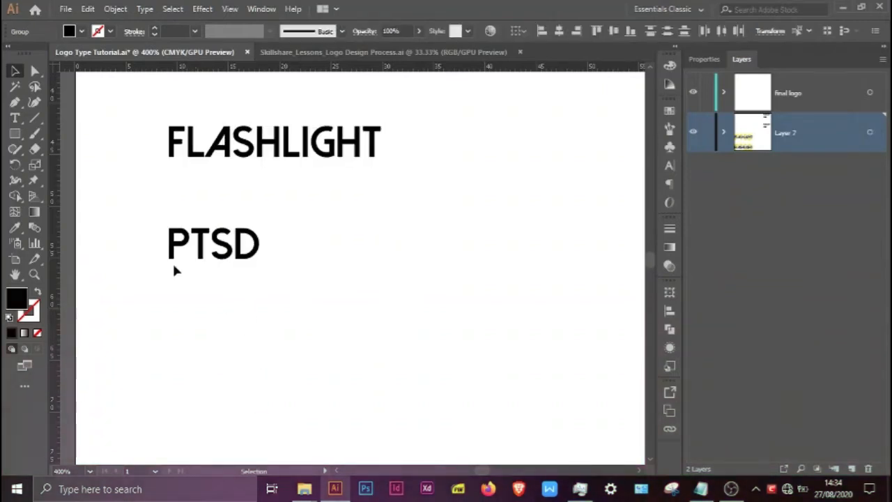
click(174, 267)
Step: Move the outlined FLASHLIGHT and PTSD pair to the middle of the artboard, about 159 mm right and 55 mm down
scroll(174, 268, down, 3)
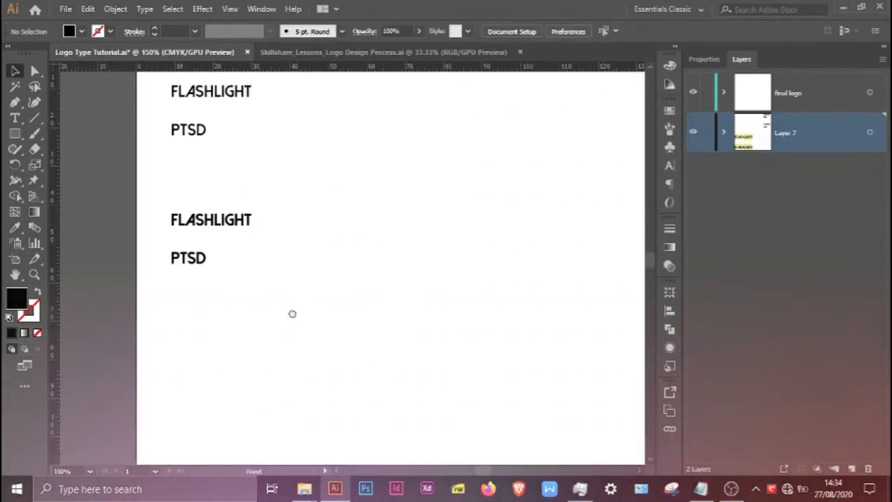
drag(292, 314, 243, 290)
click(141, 197)
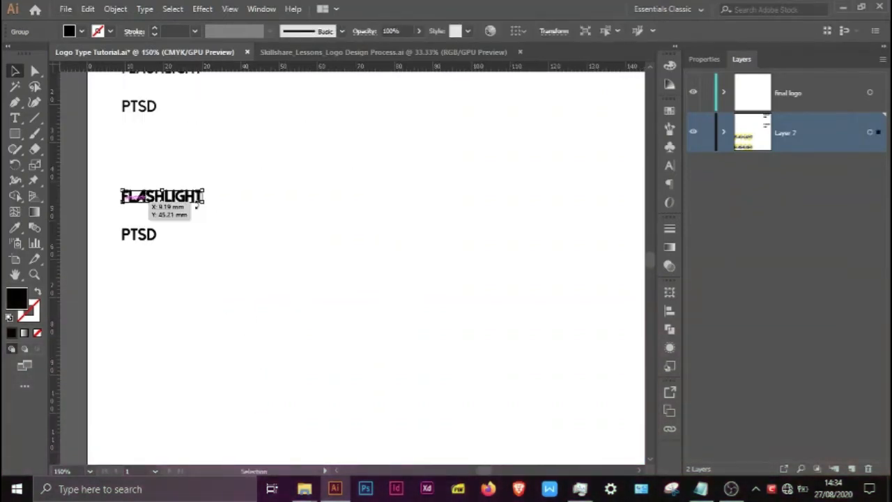
scroll(151, 205, down, 2)
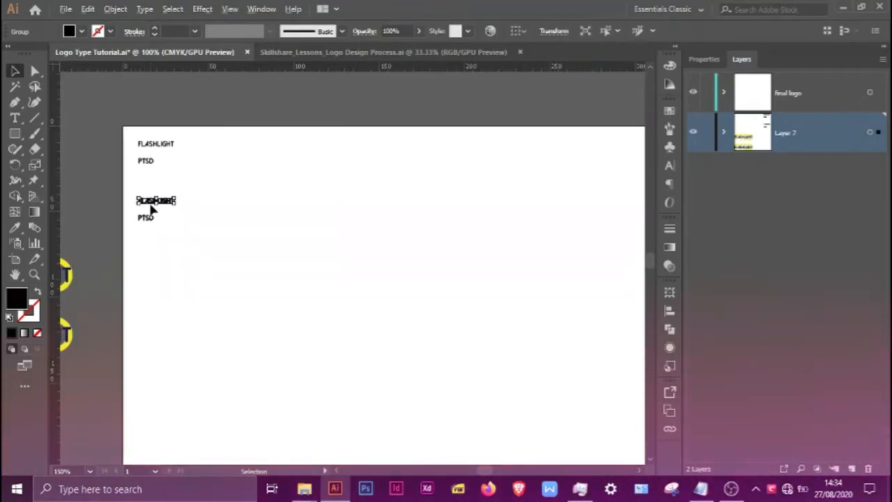
drag(144, 201, 418, 313)
shift+click(145, 218)
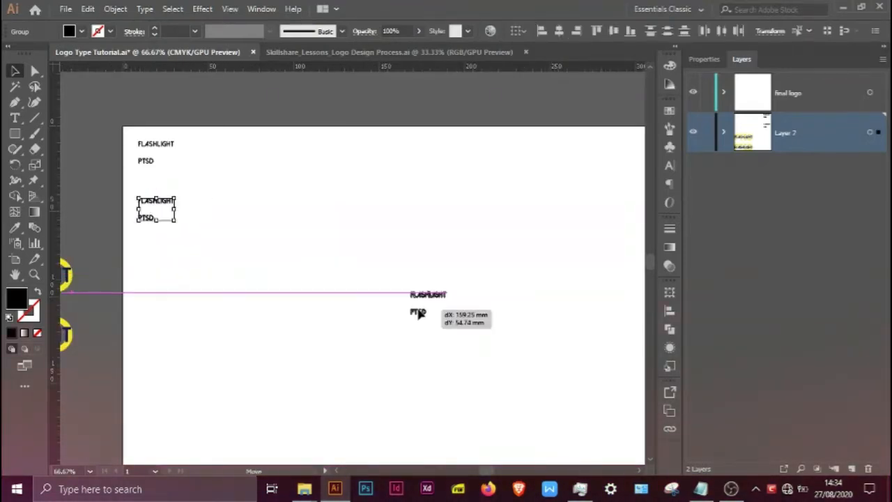
Step: Enlarge the outlined FLASHLIGHT to about 220 mm wide and scale PTSD to the same width, centred over it
scroll(456, 346, up, 2)
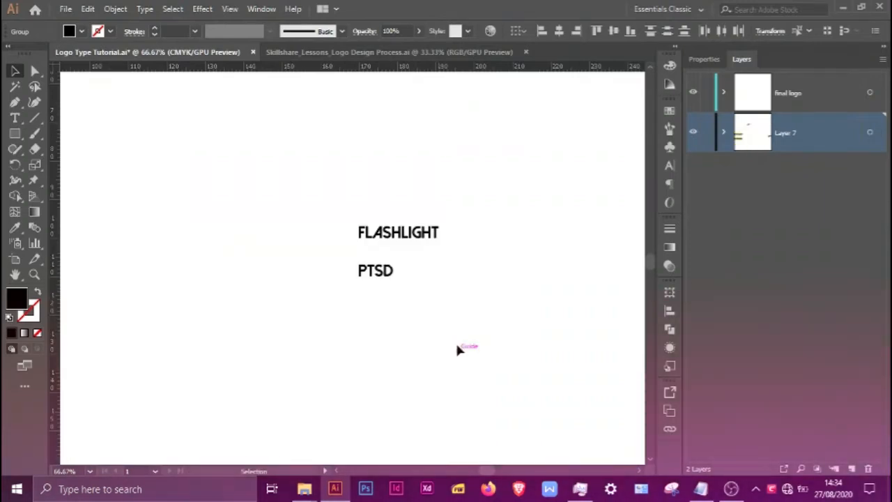
click(404, 234)
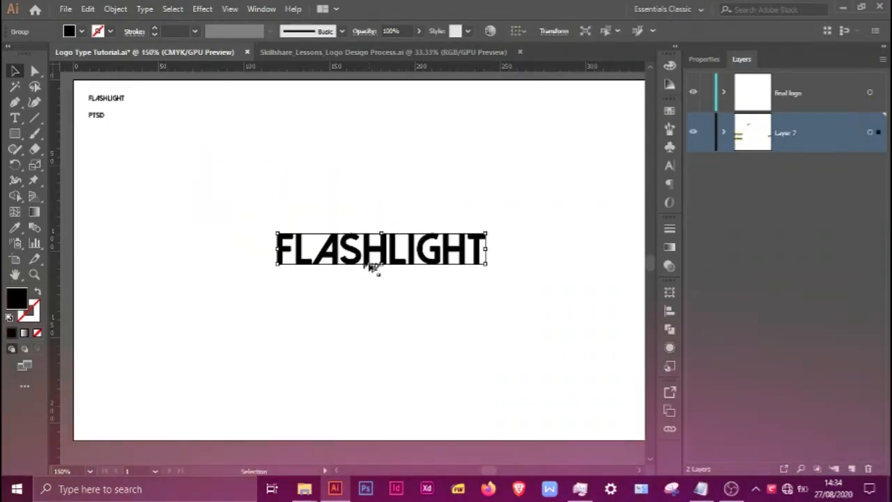
drag(414, 261, 499, 327)
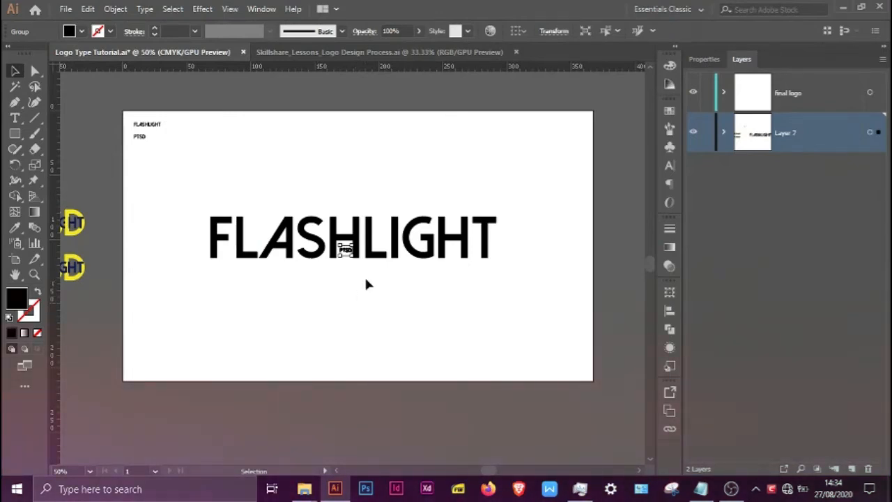
drag(352, 259, 480, 401)
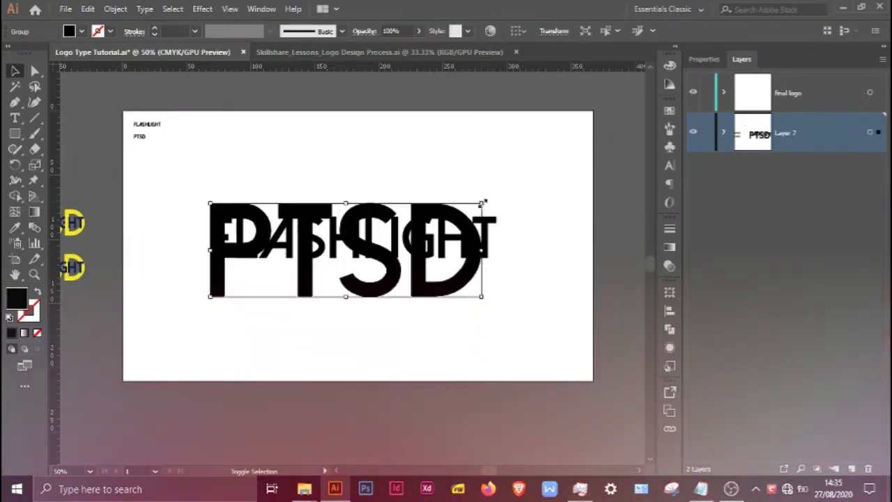
drag(432, 295, 431, 288)
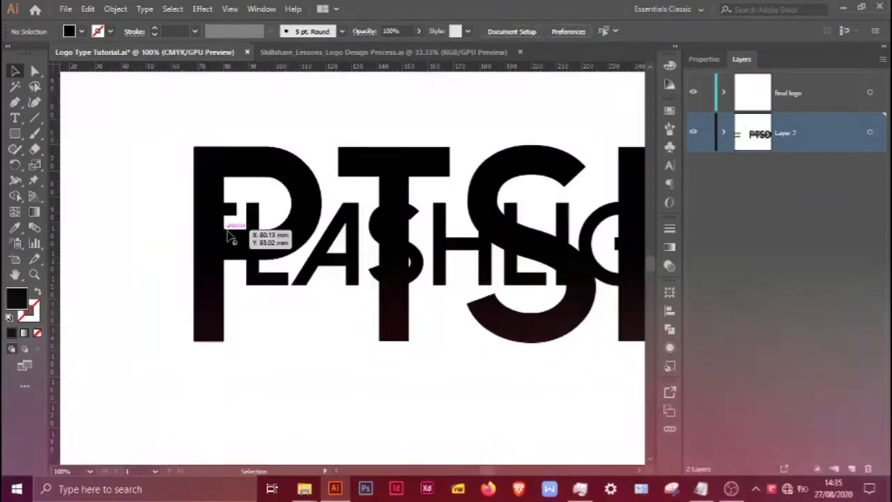
Step: Delete the "final logo" layer and add a new empty layer above Layer 7
key(ctrl+minus)
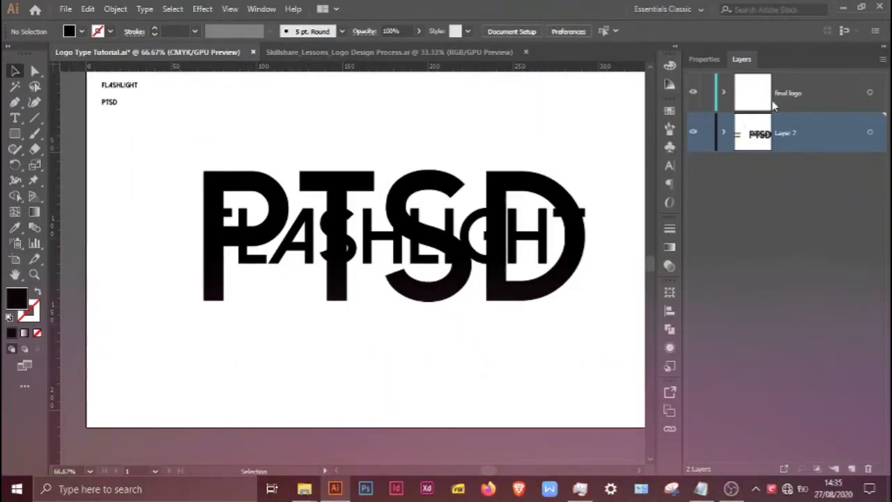
click(774, 105)
key(ctrl+plus)
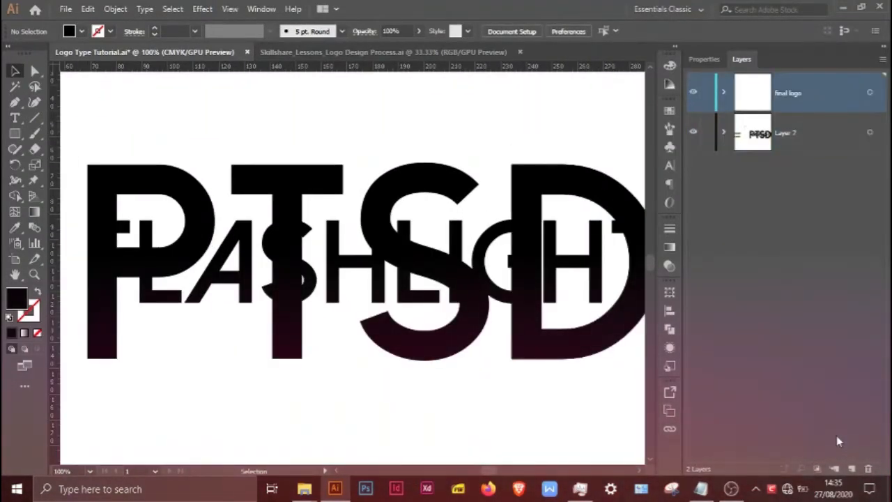
click(868, 468)
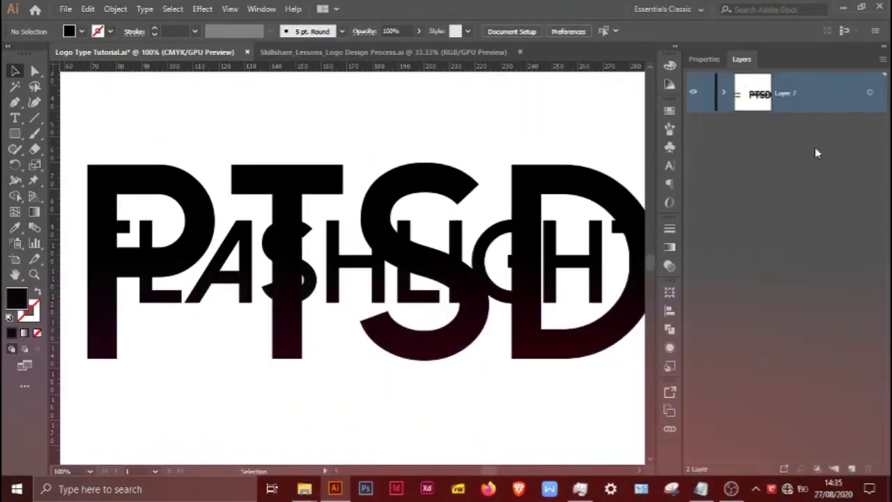
click(852, 469)
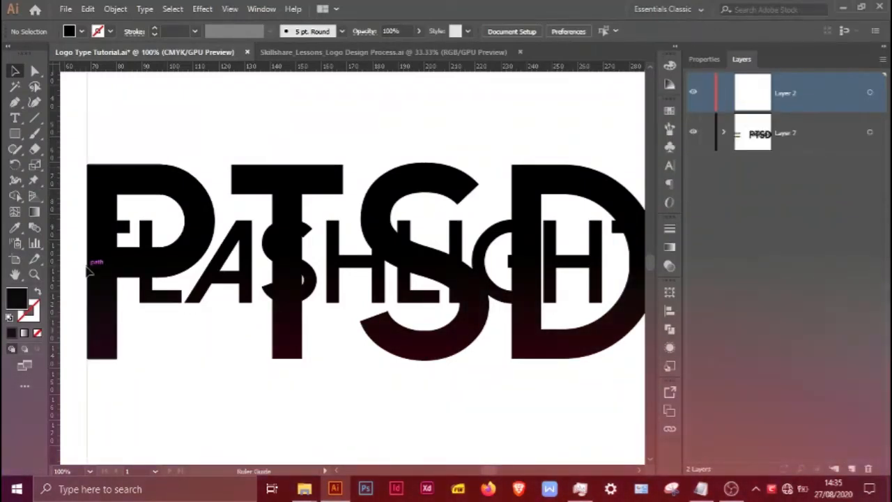
Step: Place vertical ruler guides along the left and right edges of the enlarged lettering
key(ctrl+semicolon)
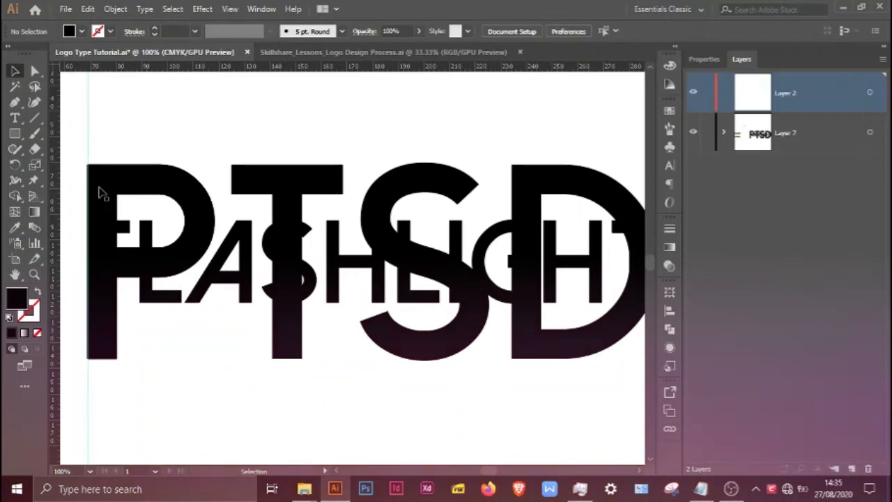
scroll(98, 193, down, 2)
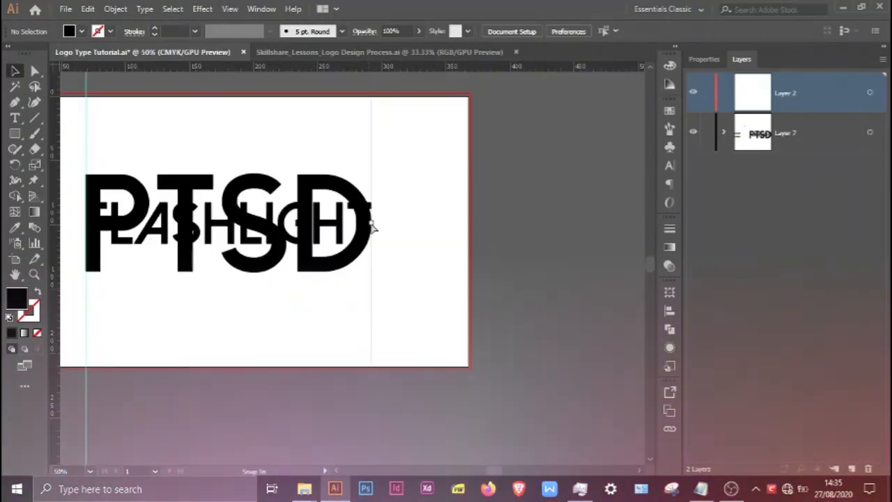
drag(371, 224, 372, 223)
scroll(282, 307, up, 1)
drag(283, 308, 405, 352)
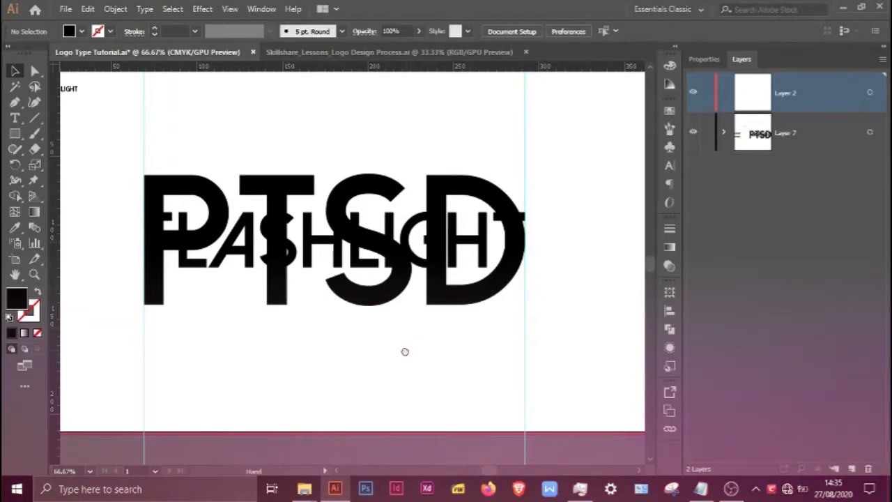
Step: Fill the large PTSD outlines yellow and the FLASHLIGHT outlines blue, with FLASHLIGHT in front
key(ctrl+1)
click(394, 304)
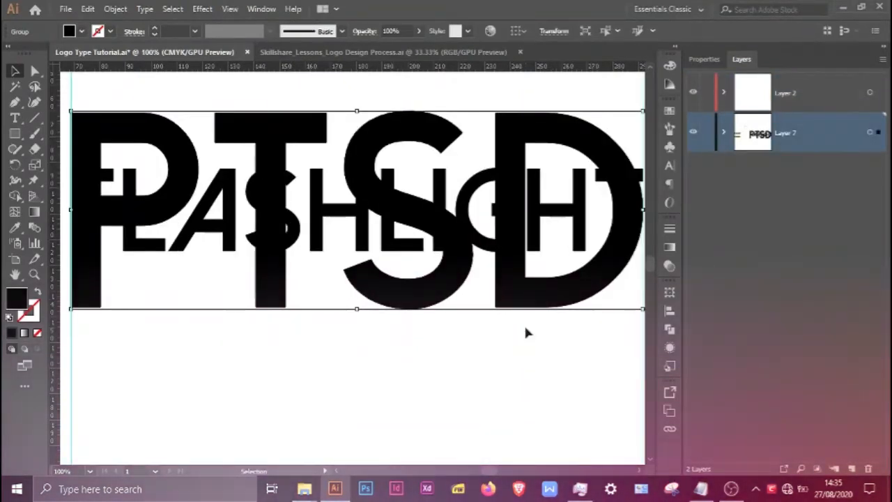
key(ctrl+0)
click(239, 268)
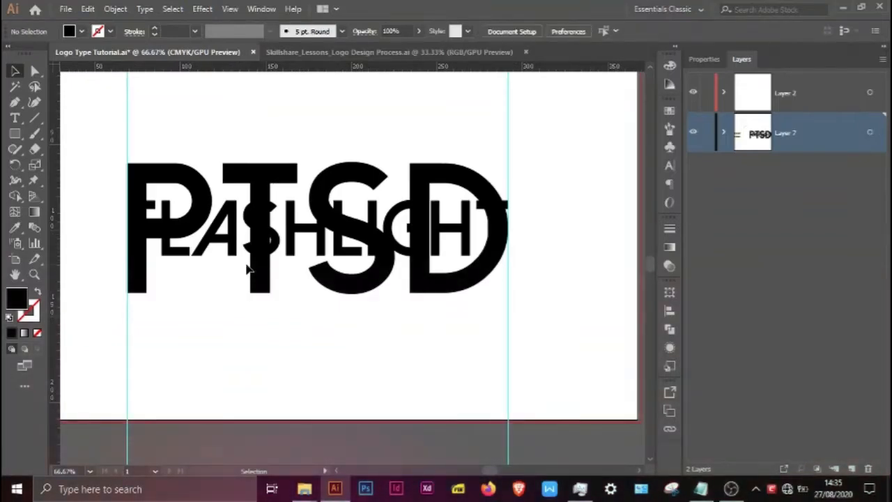
scroll(246, 266, up, 3)
click(327, 256)
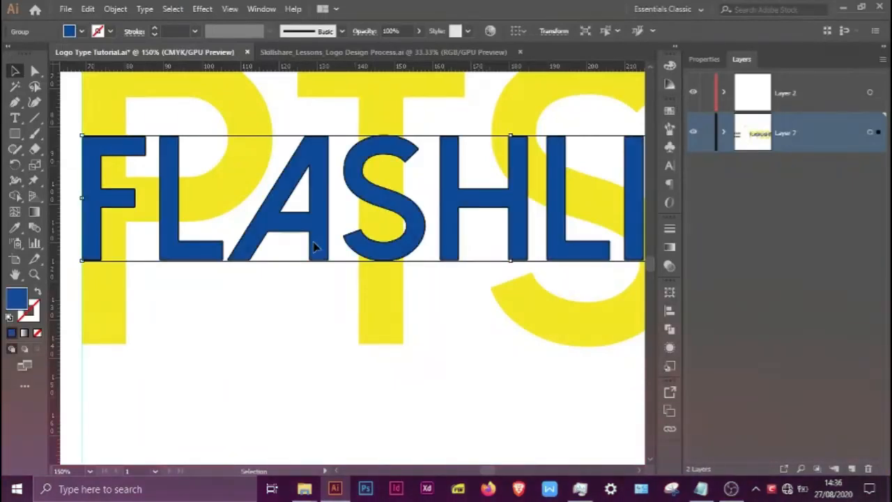
key(ctrl+minus)
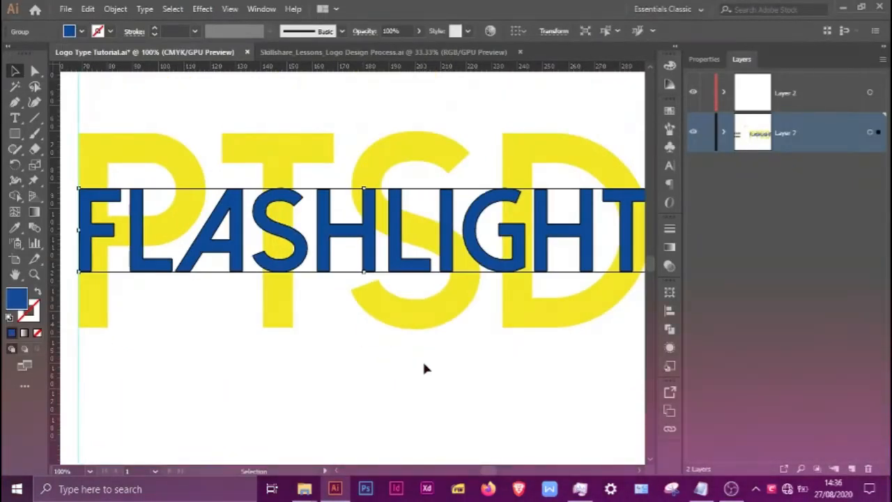
key(ctrl+minus)
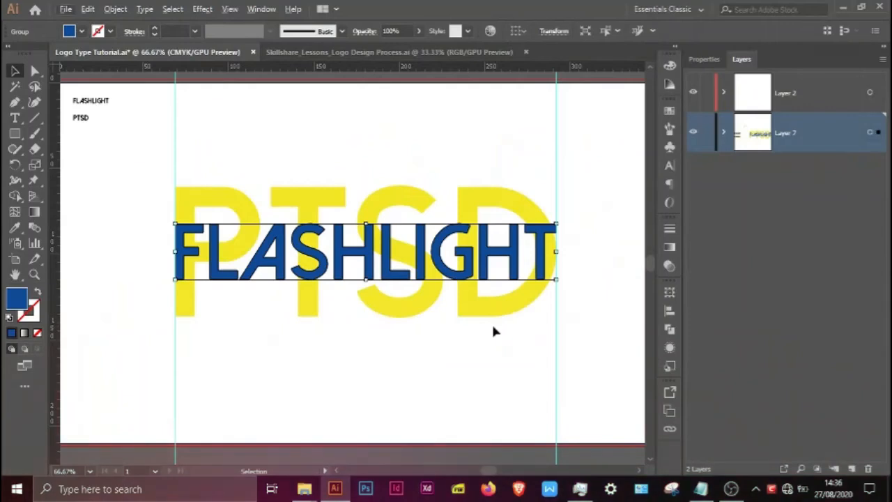
click(519, 380)
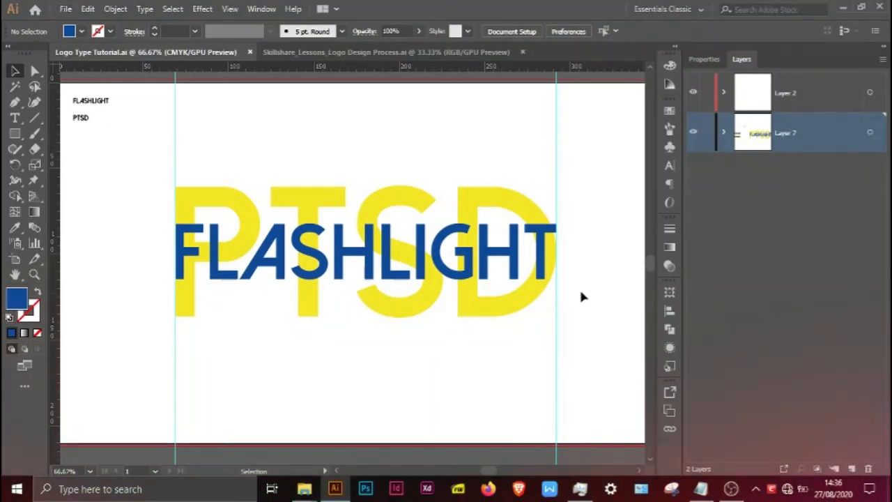
Step: Select the PTSD and FLASHLIGHT outlines and merge the large P across the small L with Shape Builder, keeping the F in front
key(ctrl+plus)
drag(462, 365, 484, 366)
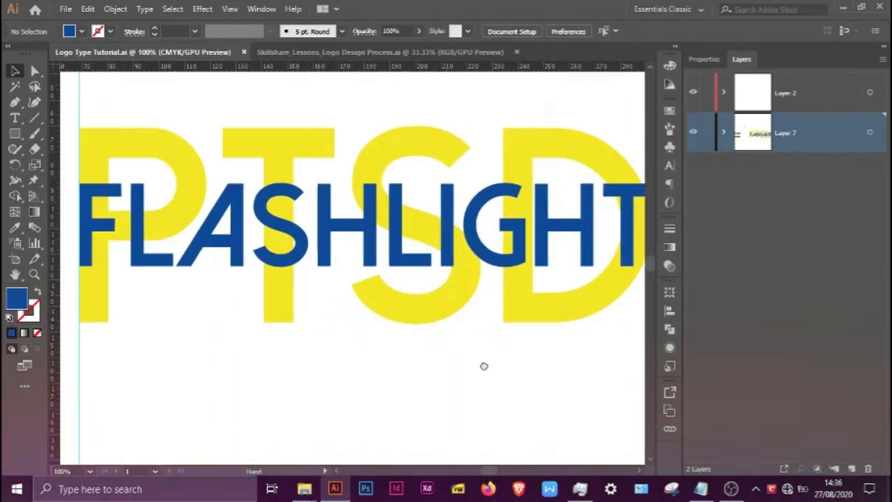
key(ctrl+minus)
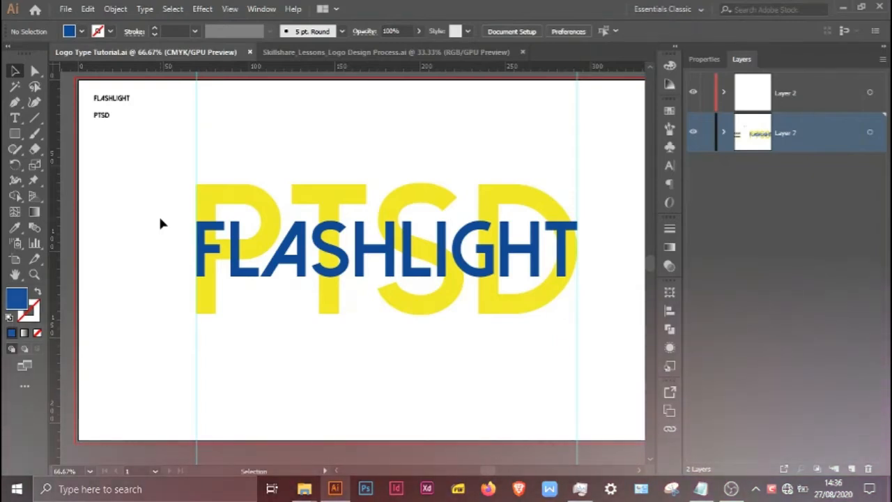
drag(164, 195, 588, 370)
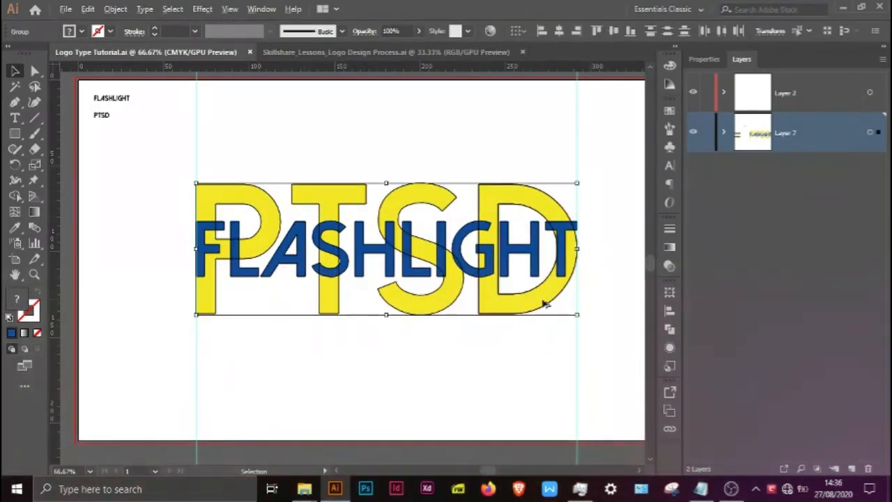
scroll(245, 287, up, 1)
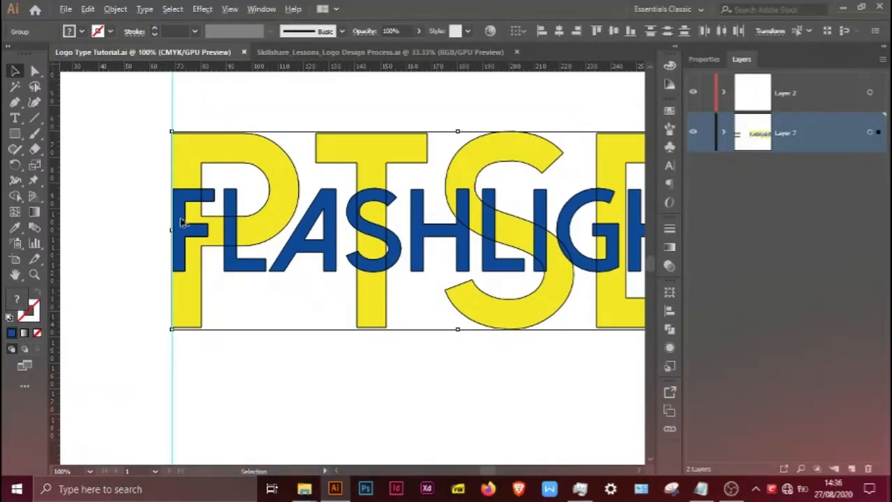
scroll(181, 222, up, 2)
key(shift+m)
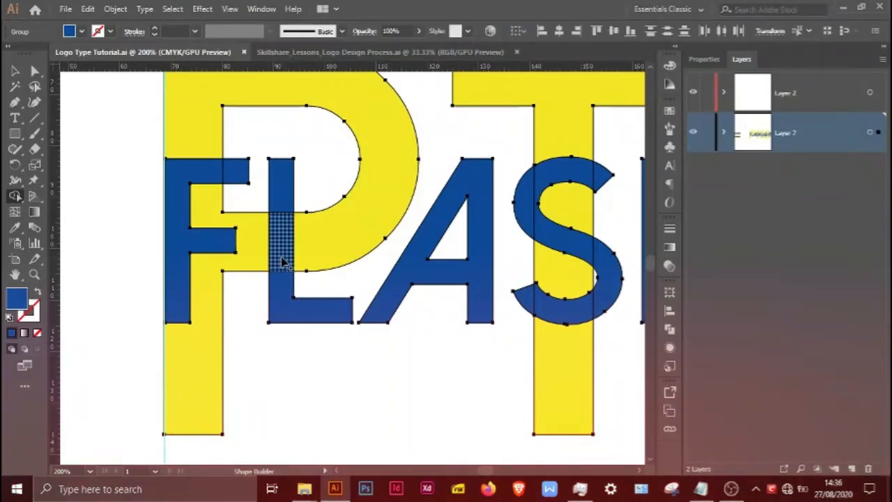
mouse_move(282, 262)
mouse_down()
mouse_move(256, 253)
mouse_move(310, 258)
mouse_move(291, 251)
mouse_up()
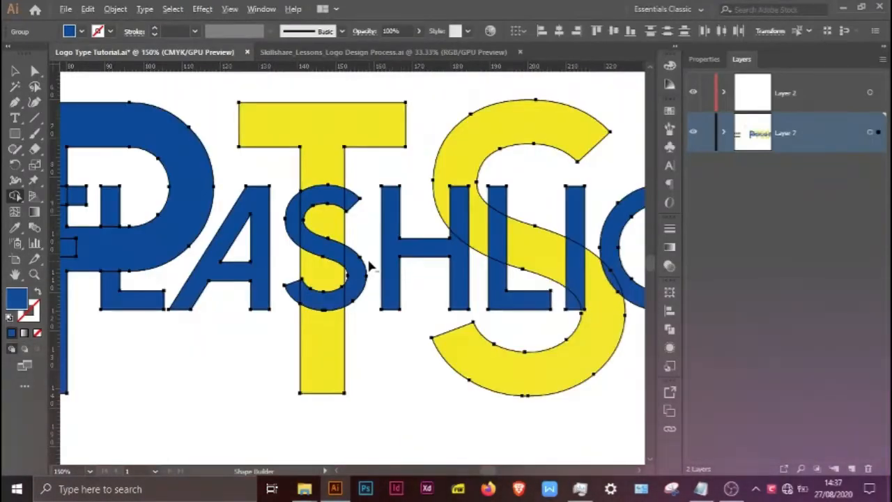
Step: Merge the large T across the small S, and the large S across the H and I, keeping the L in front
scroll(317, 247, up, 1)
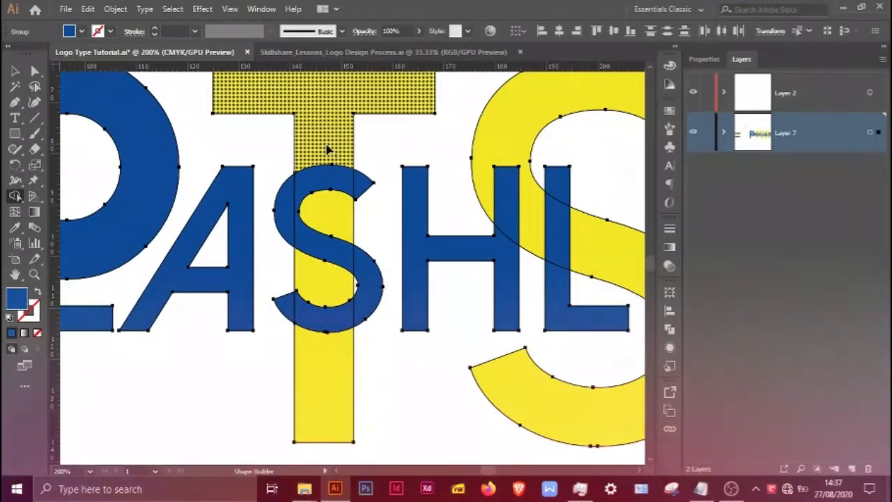
mouse_move(328, 149)
mouse_down()
mouse_move(325, 258)
mouse_move(286, 6)
mouse_up()
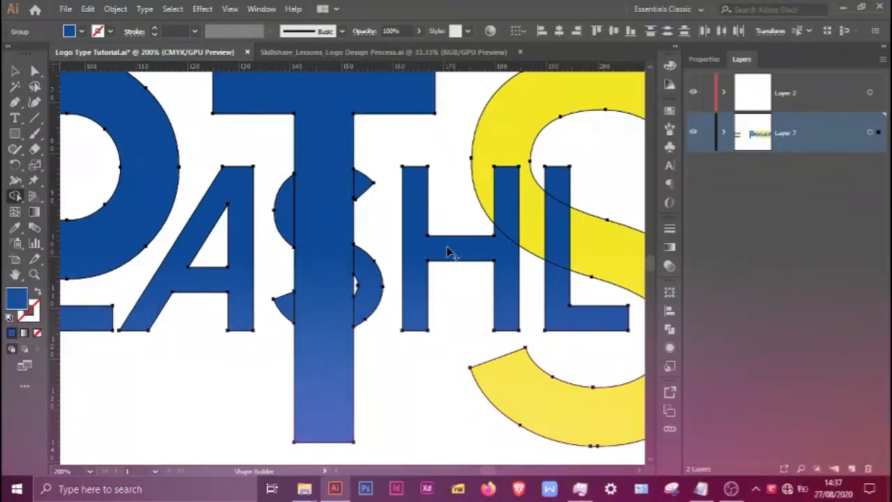
scroll(223, 192, down, 1)
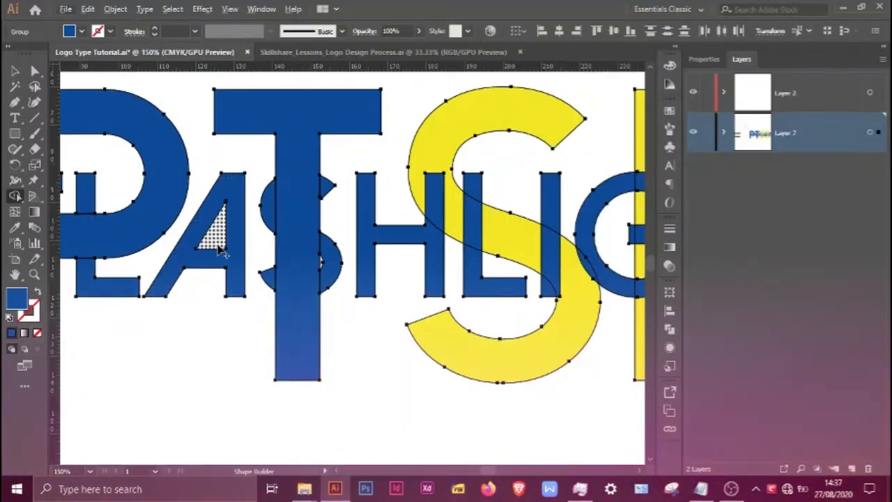
scroll(612, 248, up, 1)
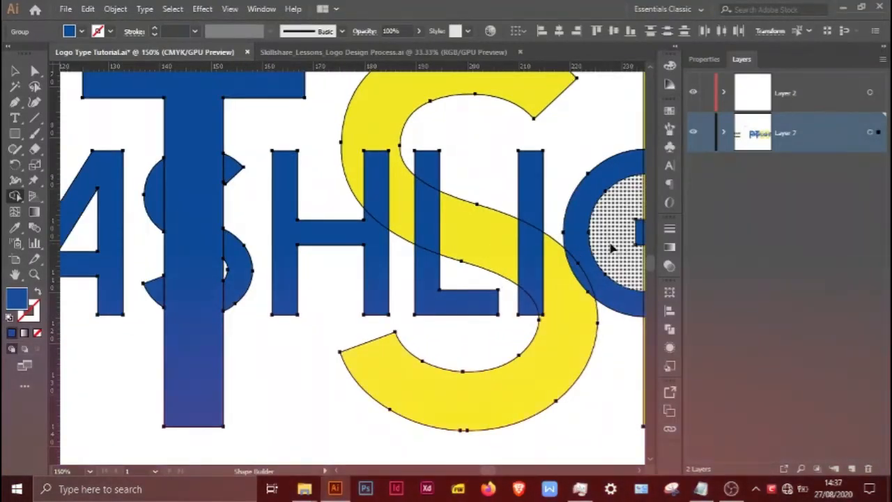
drag(369, 129, 399, 209)
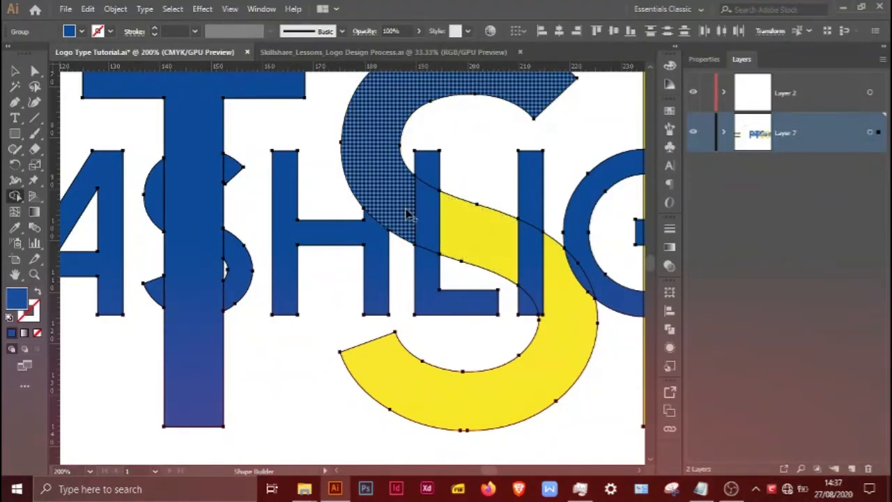
mouse_move(515, 259)
mouse_down()
mouse_move(562, 293)
mouse_move(571, 328)
mouse_up()
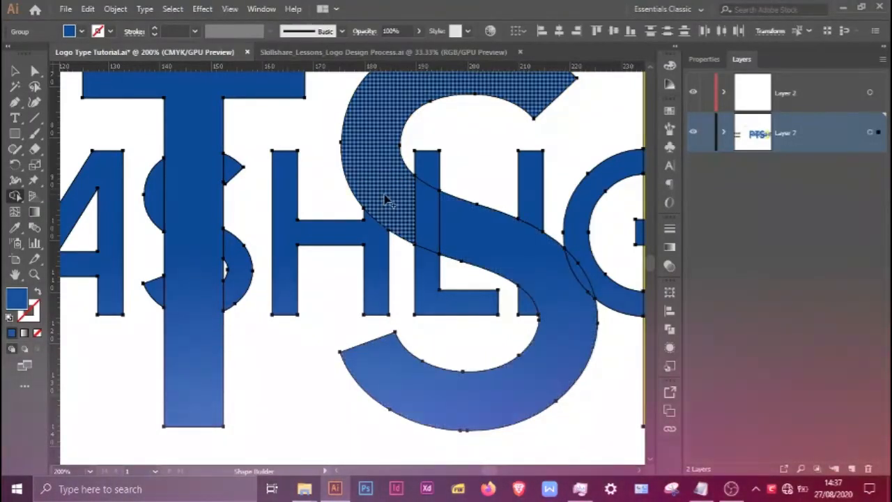
Step: Merge the large D across the upper tip of the G with Shape Builder, keeping the G's lower part and the T separate
drag(553, 240, 187, 260)
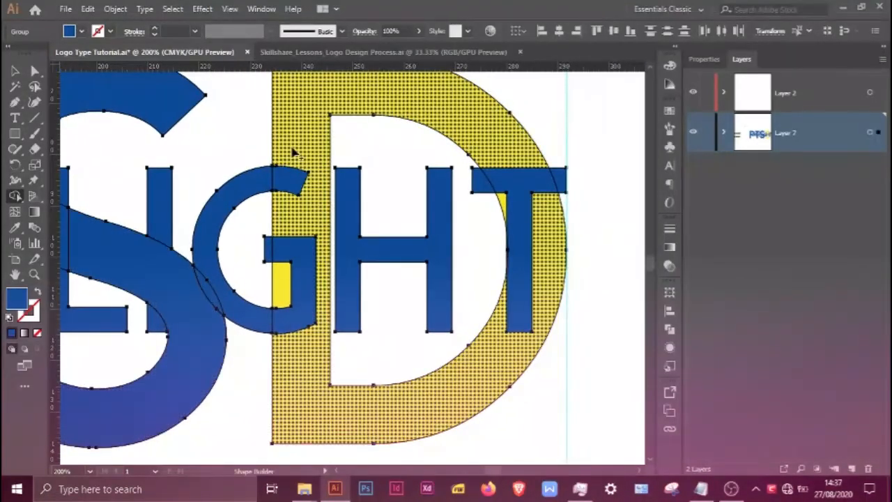
click(292, 209)
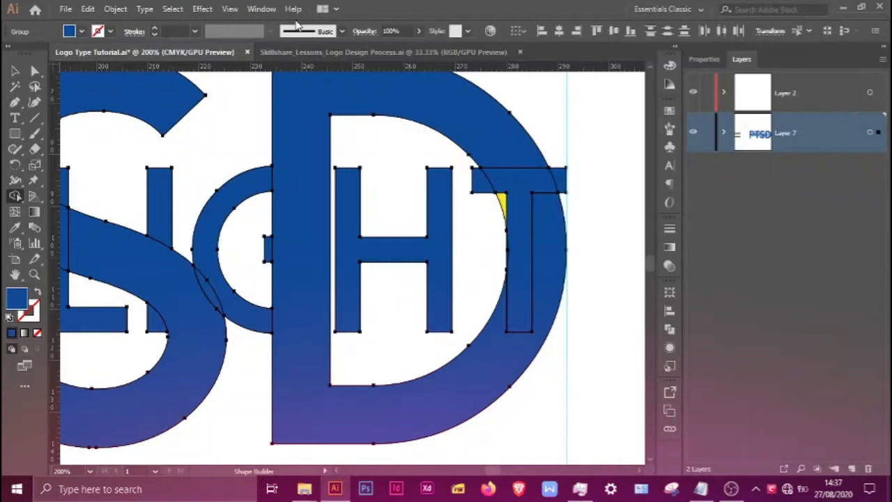
key(ctrl+z)
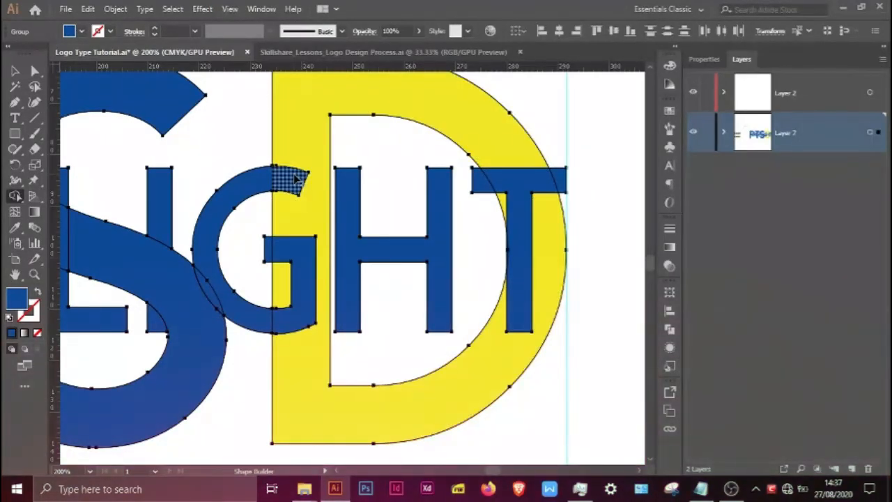
drag(299, 184, 311, 187)
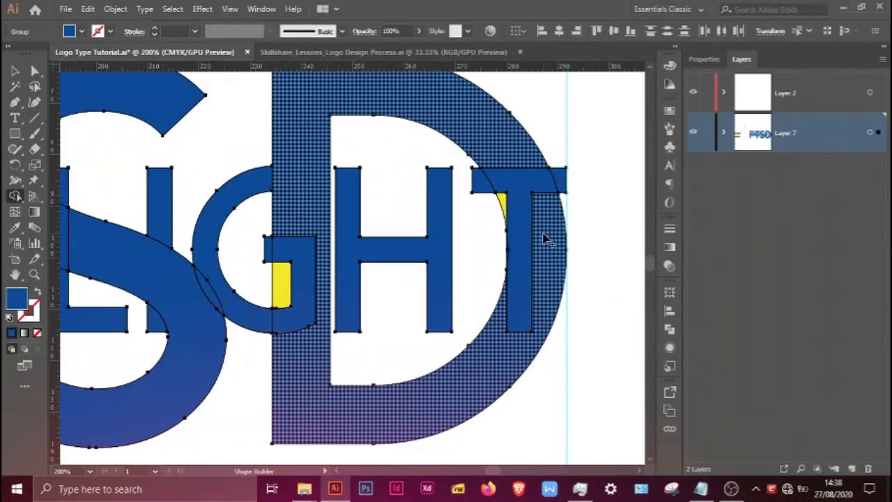
Step: Select the merged P, T, S and D pieces individually and fill them yellow, keeping FLASHLIGHT blue
scroll(544, 235, down, 3)
click(33, 72)
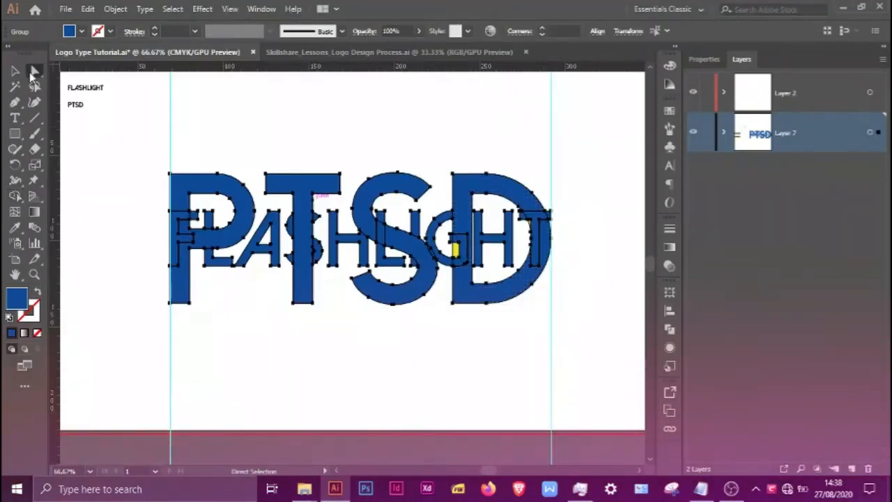
click(240, 334)
scroll(209, 265, up, 3)
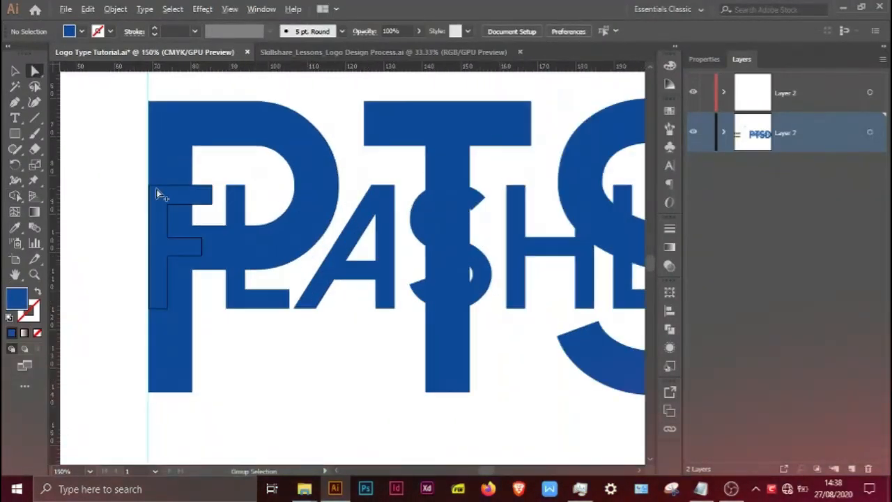
click(156, 189)
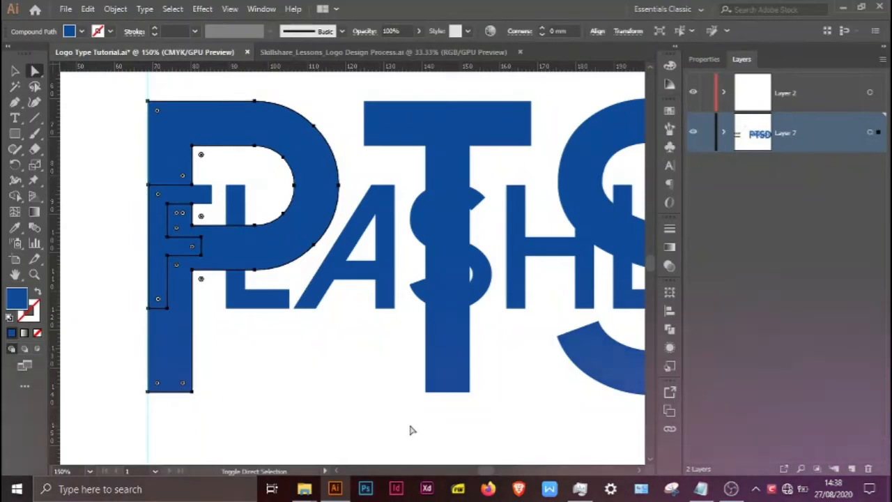
shift+click(454, 106)
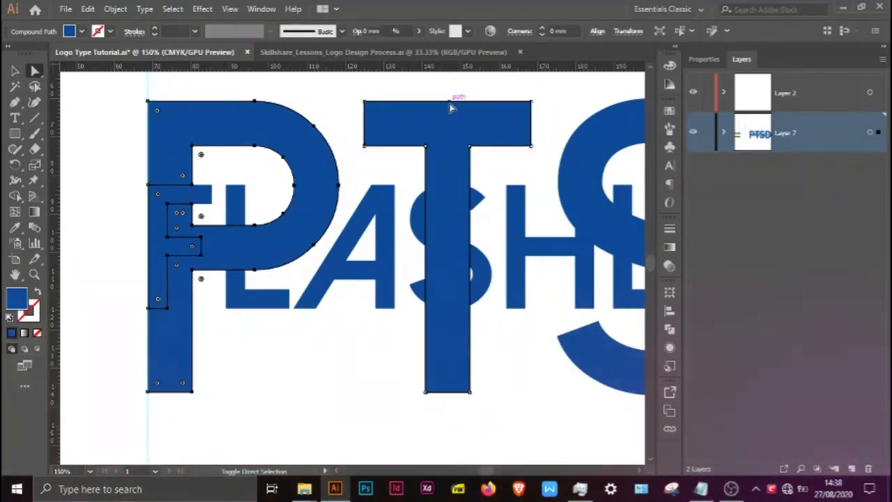
drag(503, 378, 72, 357)
shift+click(155, 138)
drag(186, 231, 186, 216)
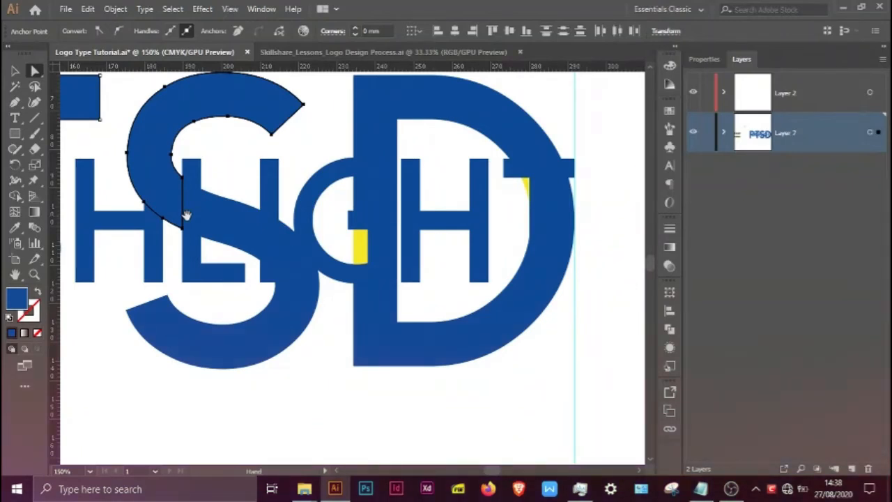
shift+click(372, 177)
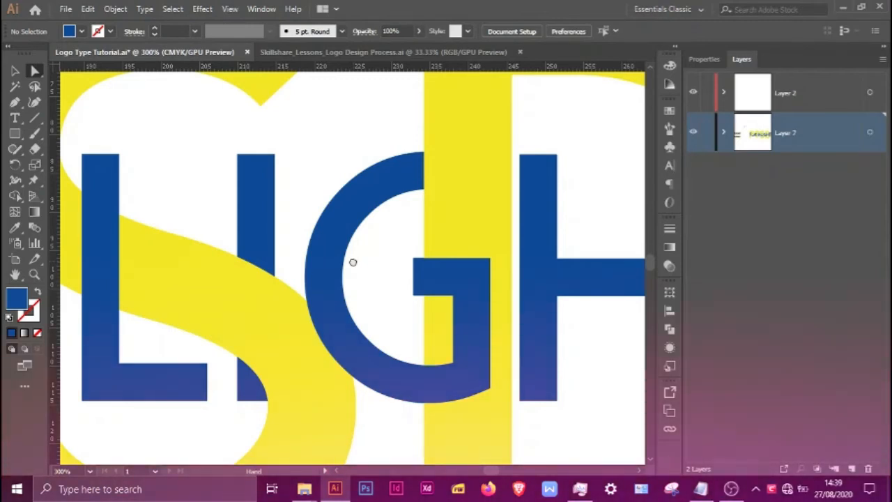
Step: Select the G and T pieces that overlap the large D
drag(353, 263, 266, 260)
click(356, 330)
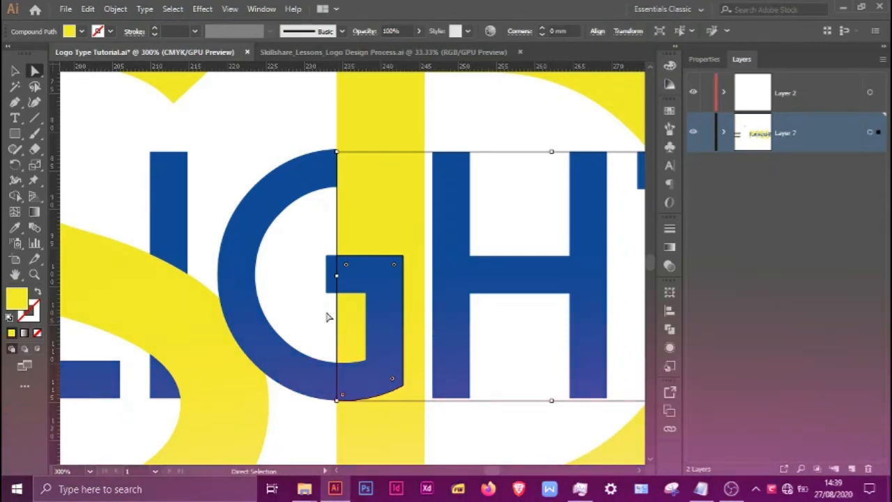
scroll(329, 317, right, 5)
click(462, 397)
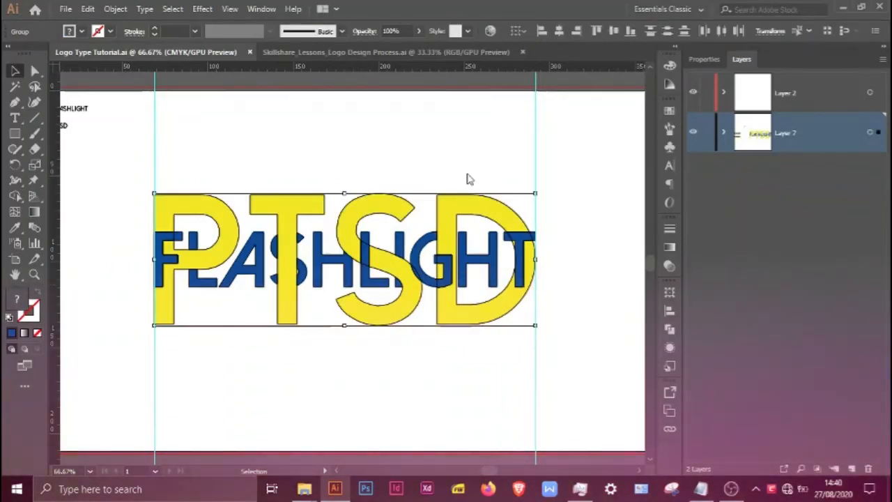
Step: Duplicate the interlaced logo straight down by about 94 mm and check both copies in outline view
drag(447, 216, 447, 377)
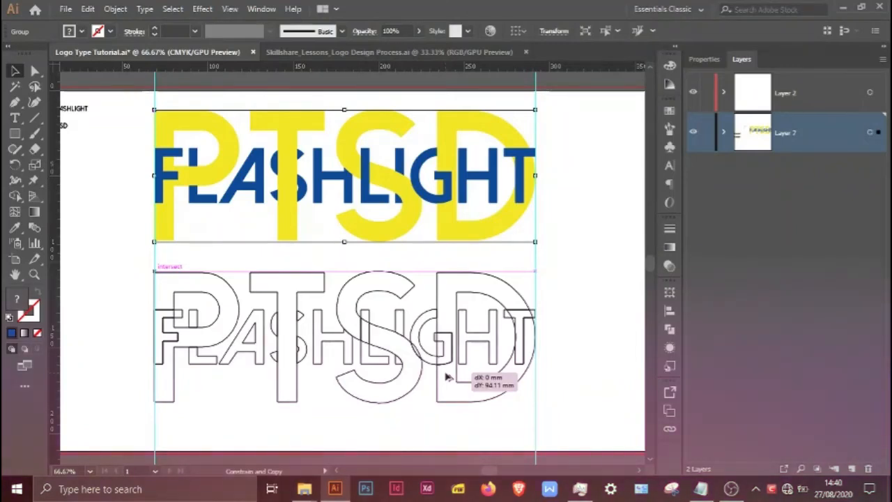
key(ctrl+y)
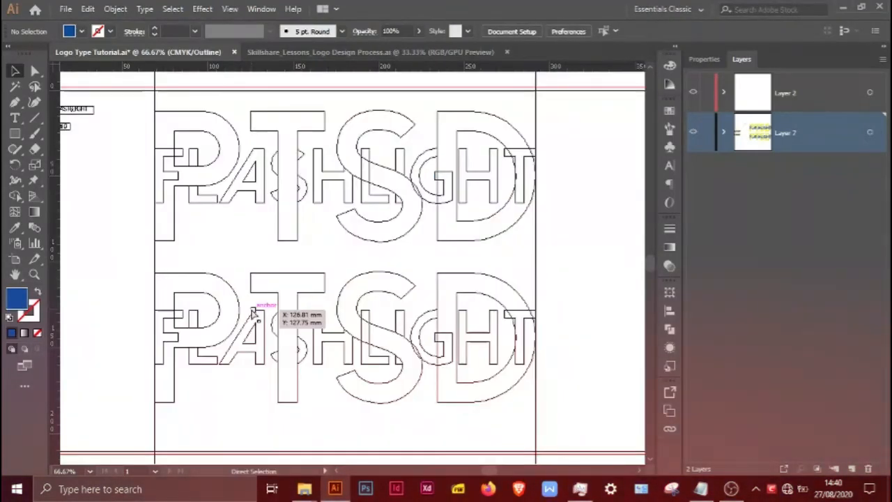
key(ctrl+y)
Step: Extend the upper arm of the F in the lower copy horizontally by about 5 mm so it overlaps the L
scroll(194, 377, up, 1)
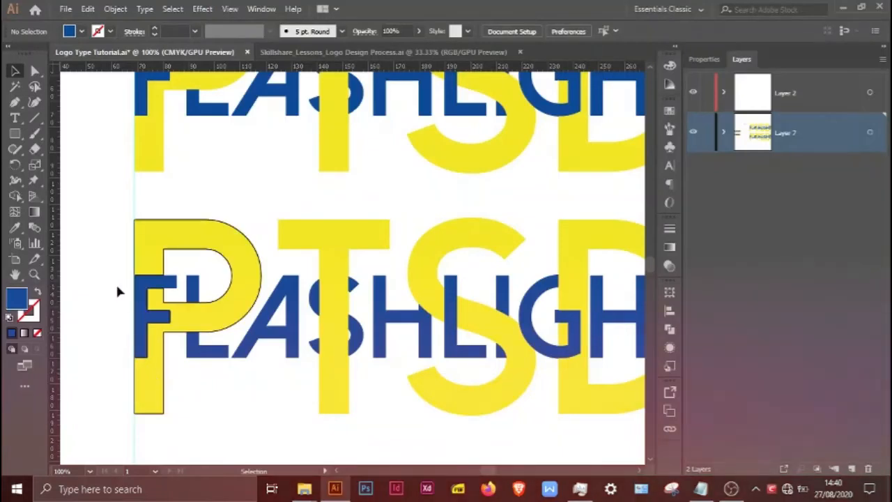
scroll(115, 293, up, 2)
click(35, 70)
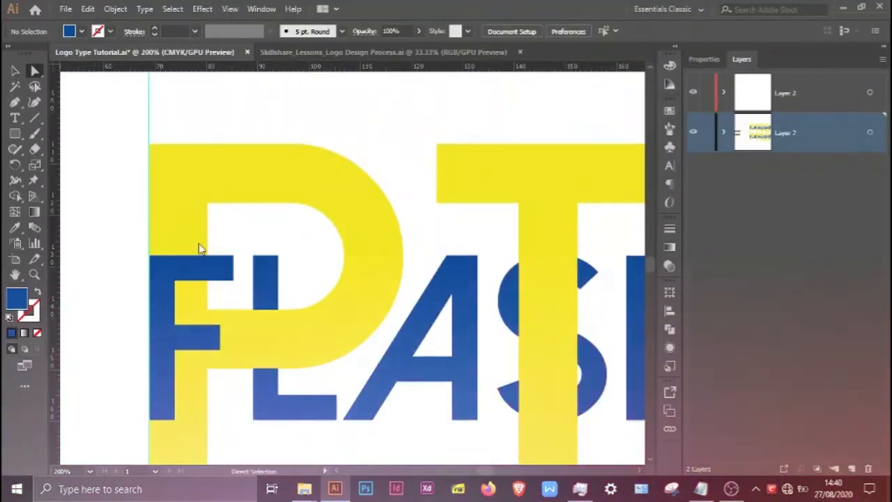
scroll(202, 247, up, 3)
drag(284, 296, 368, 225)
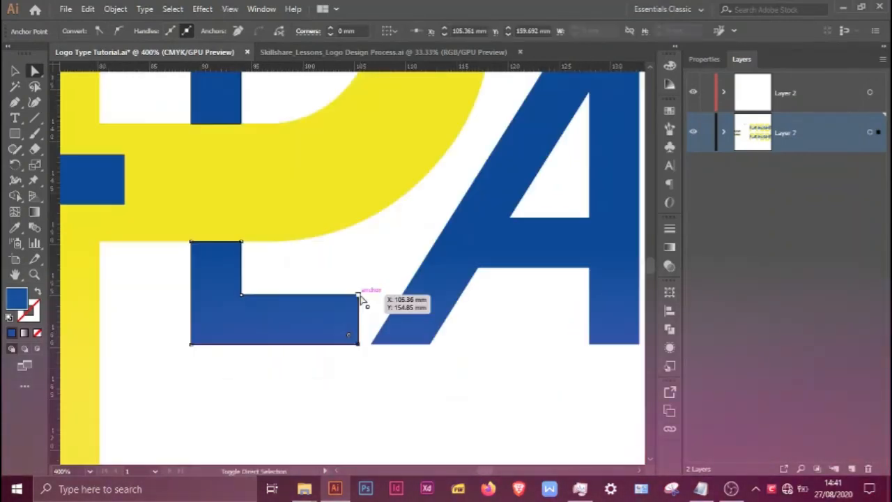
drag(360, 299, 363, 299)
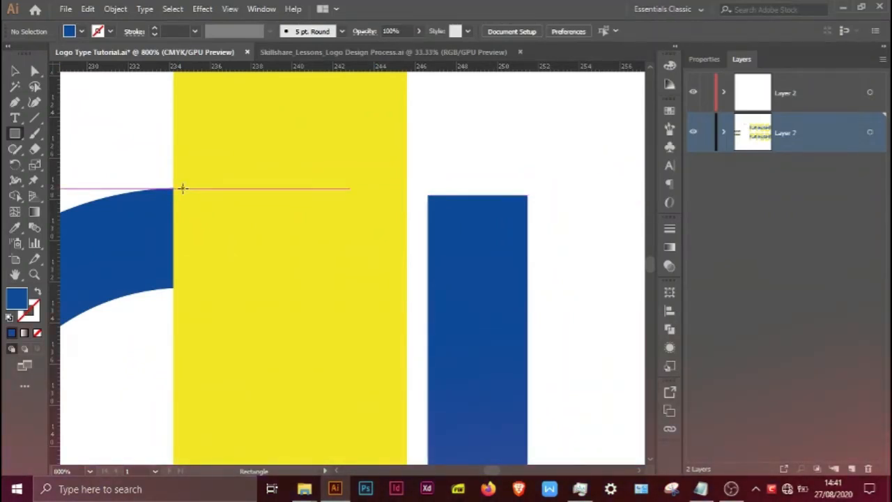
Step: Draw a blue rectangle bridging the G's upper end to the far edge of the H's first stem, and place it behind the D
drag(183, 188, 446, 287)
key(v)
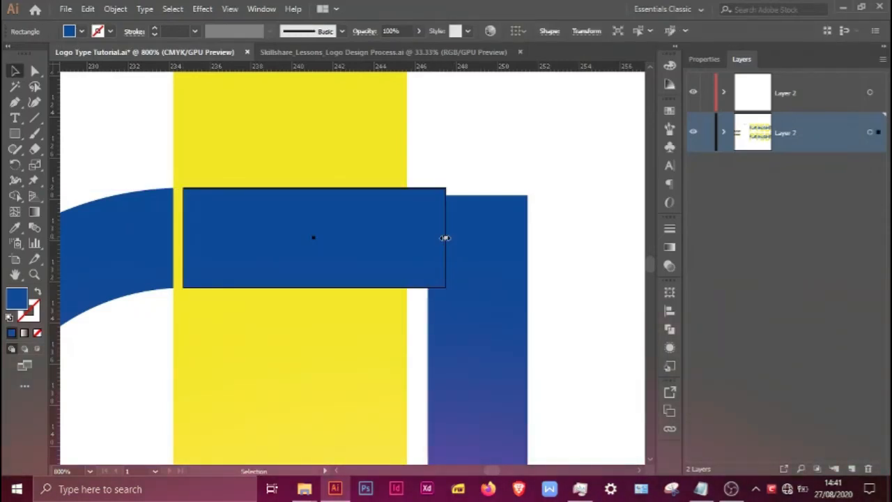
drag(445, 238, 528, 238)
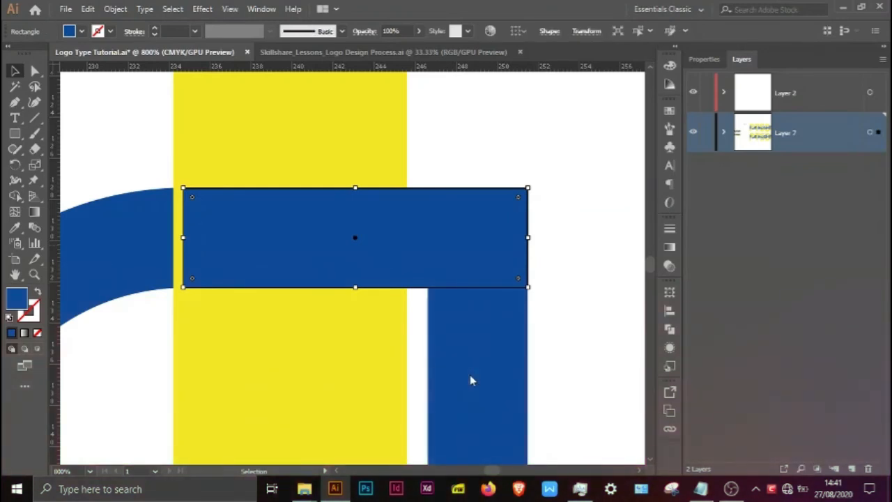
key(Delete)
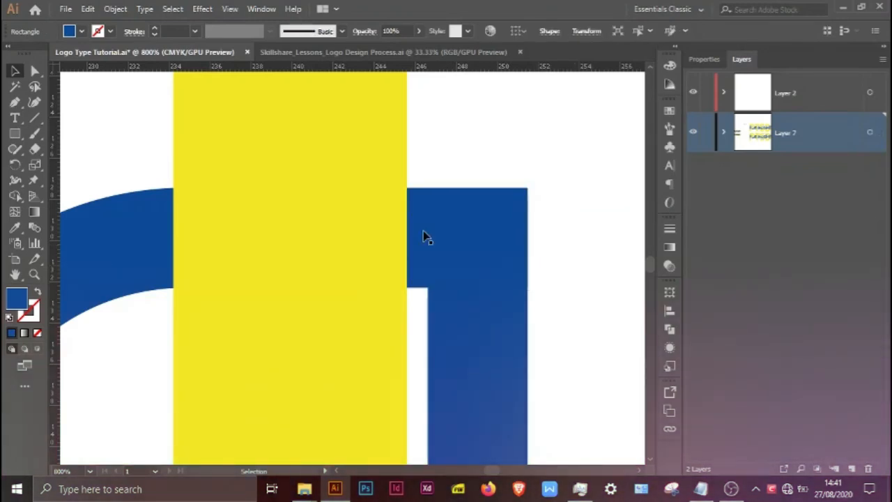
Step: Select the H in the lower copy together with the rectangle that bridges it to the G
scroll(427, 238, down, 2)
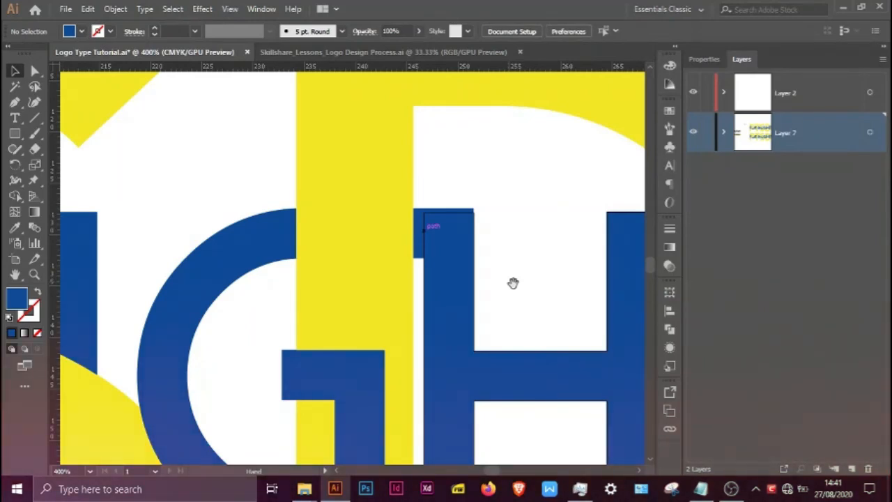
drag(513, 282, 242, 224)
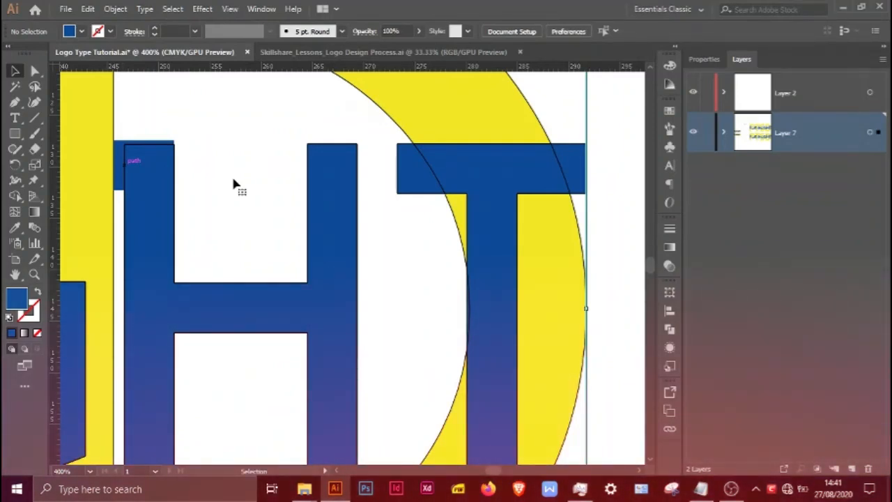
key(ctrl+minus)
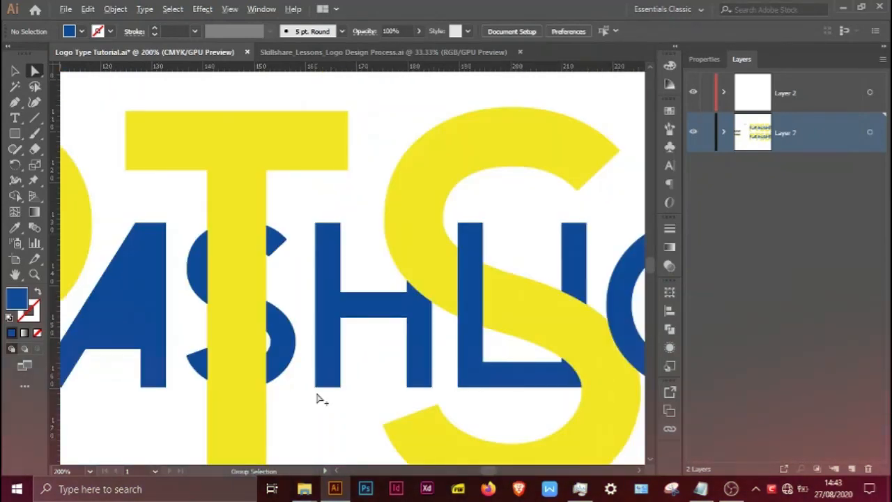
scroll(317, 398, down, 1)
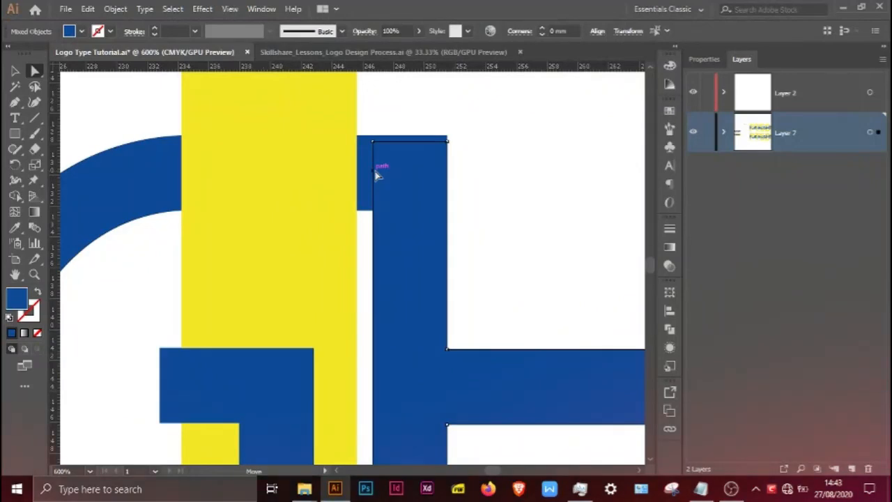
click(366, 184)
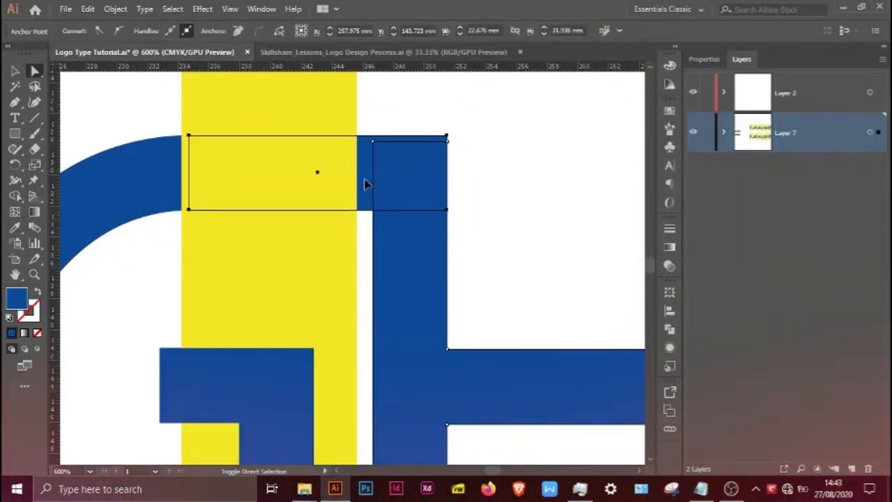